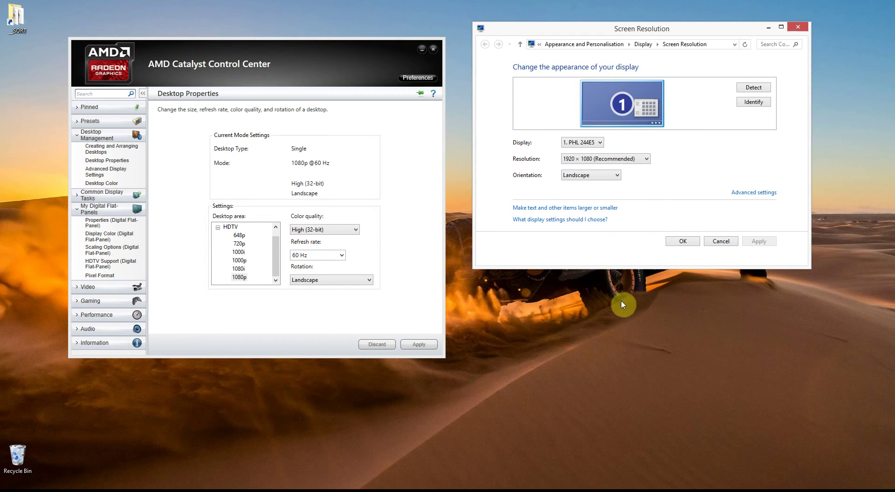
# Confirm the Windows screen resolution is 1920 × 1080, then close the Screen Resolution window
pyautogui.rightClick(605, 309)
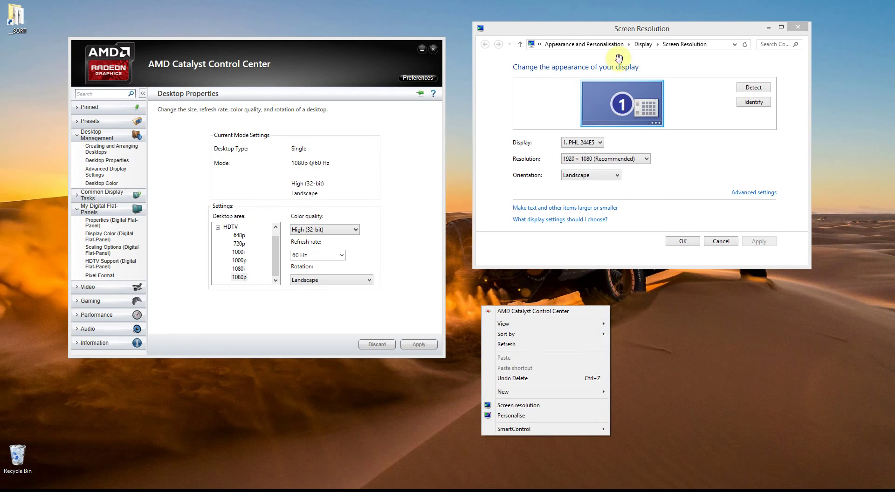
pyautogui.click(650, 29)
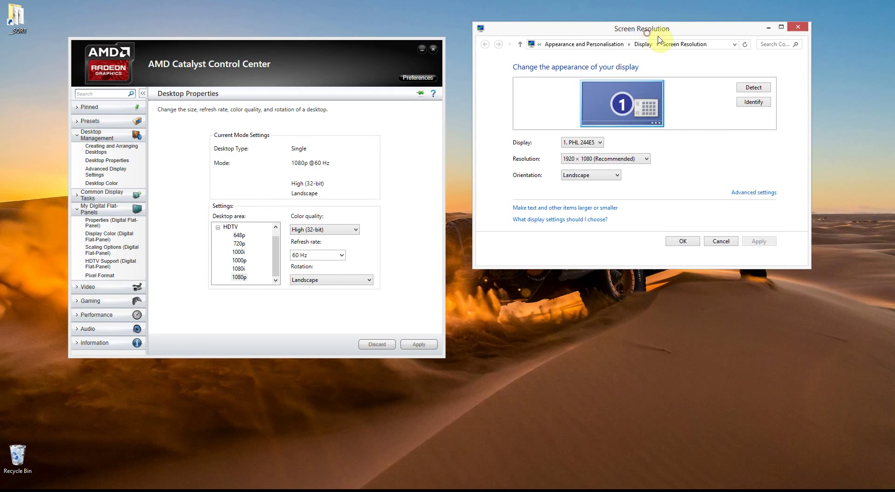
pyautogui.click(616, 159)
pyautogui.click(745, 175)
pyautogui.click(682, 243)
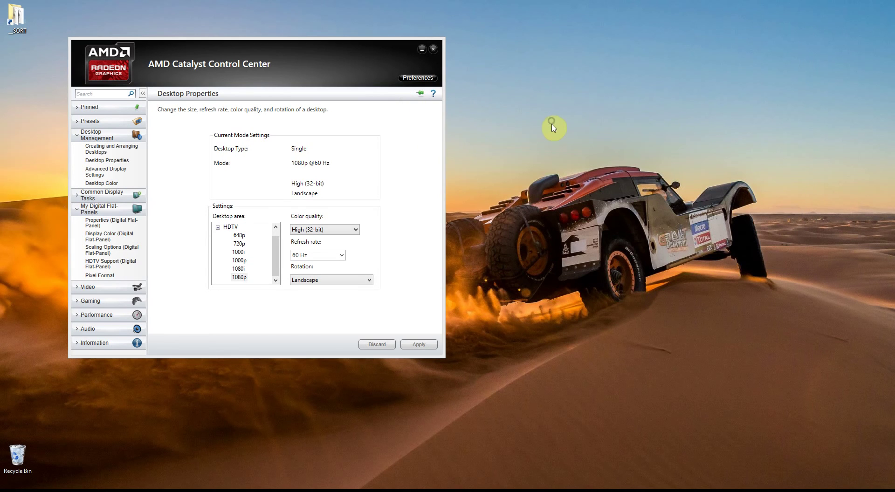
pyautogui.rightClick(551, 123)
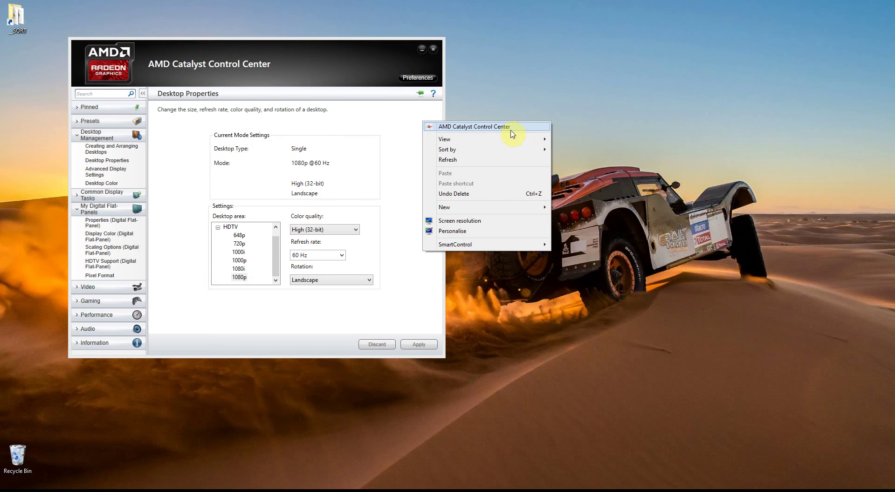
pyautogui.click(346, 72)
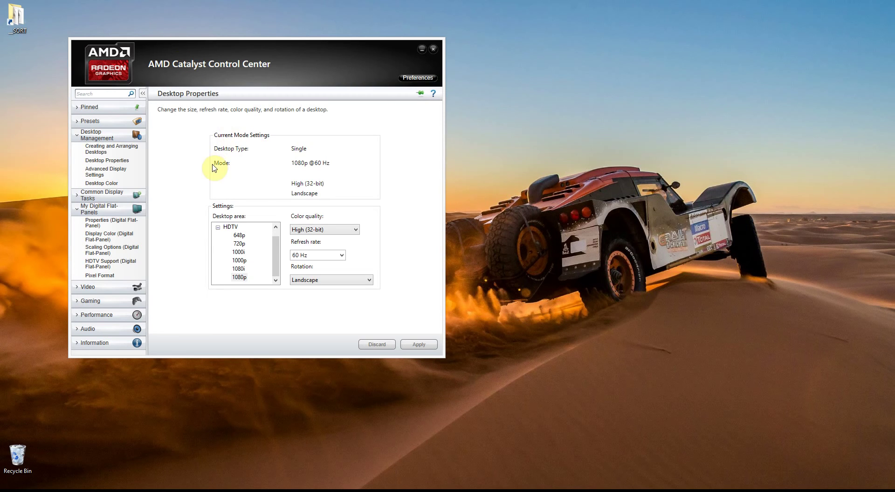
pyautogui.click(112, 224)
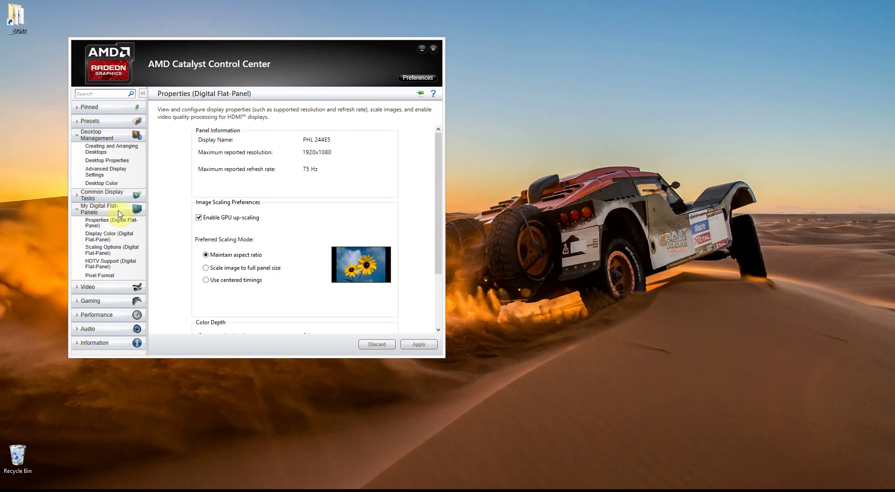
# Try Full panel and Maintain aspect ratio on the flat-panel properties, leaving Maintain aspect ratio selected
pyautogui.click(98, 223)
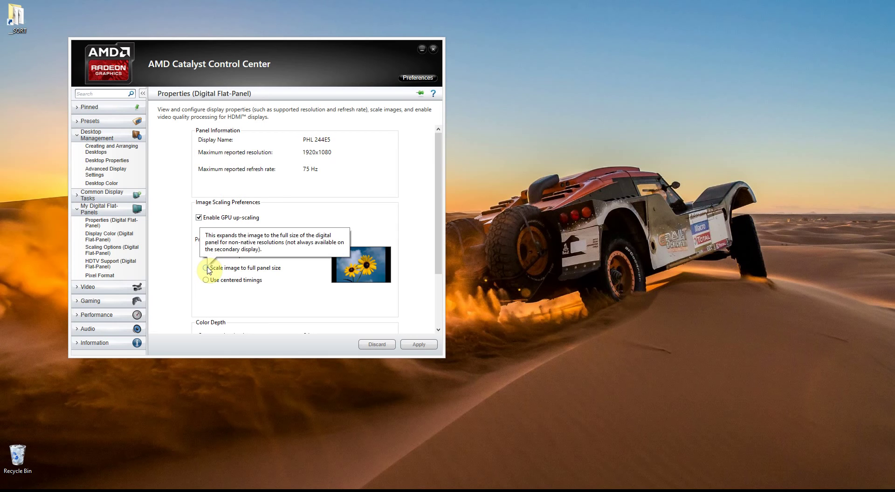
pyautogui.click(207, 269)
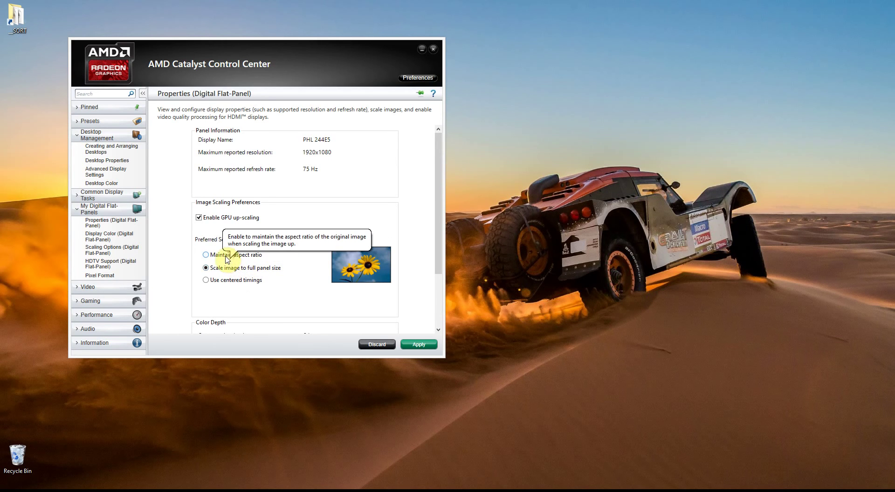
pyautogui.click(219, 256)
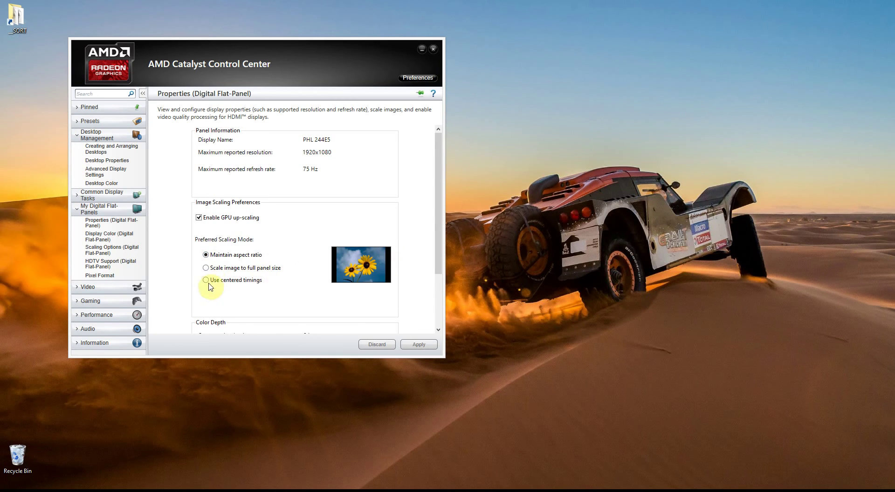
pyautogui.click(223, 268)
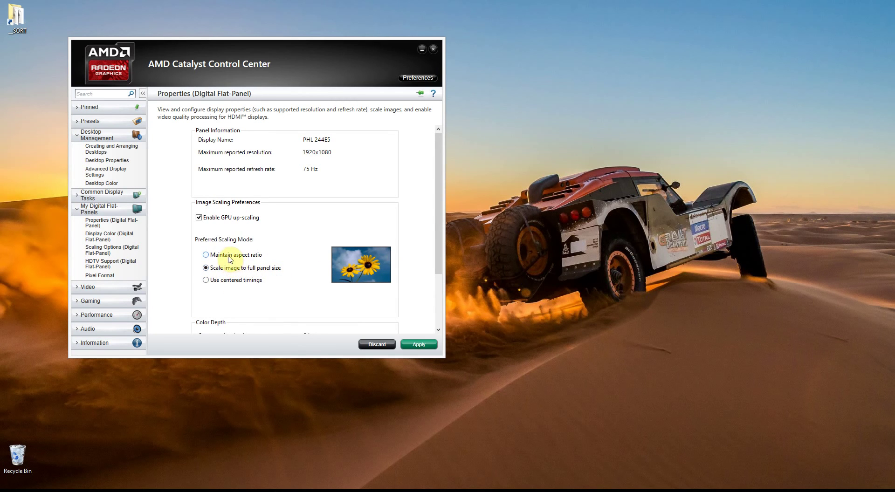
pyautogui.click(207, 255)
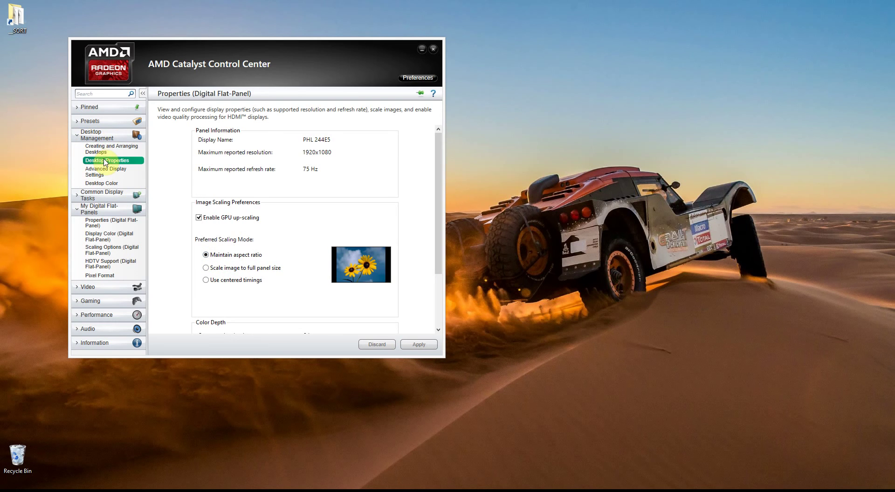
pyautogui.click(107, 161)
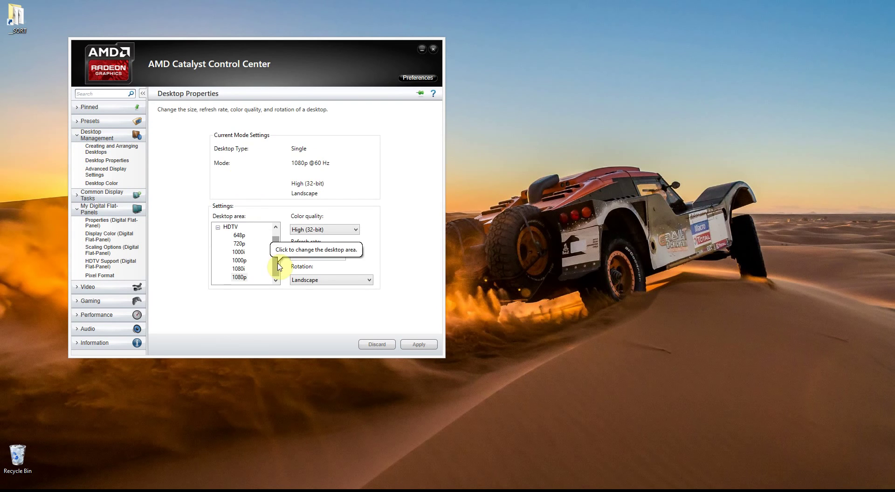
# Choose 720p as the desktop area and review refresh rates, keeping 60 Hz
pyautogui.click(239, 244)
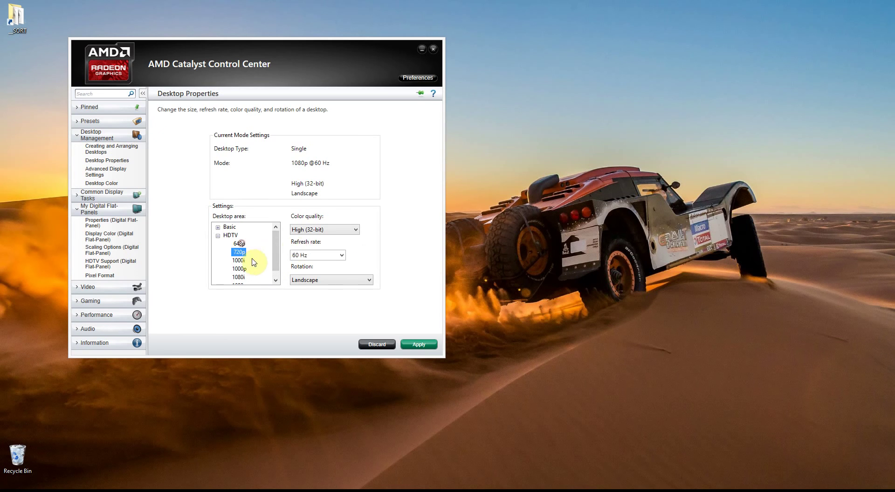
pyautogui.click(342, 255)
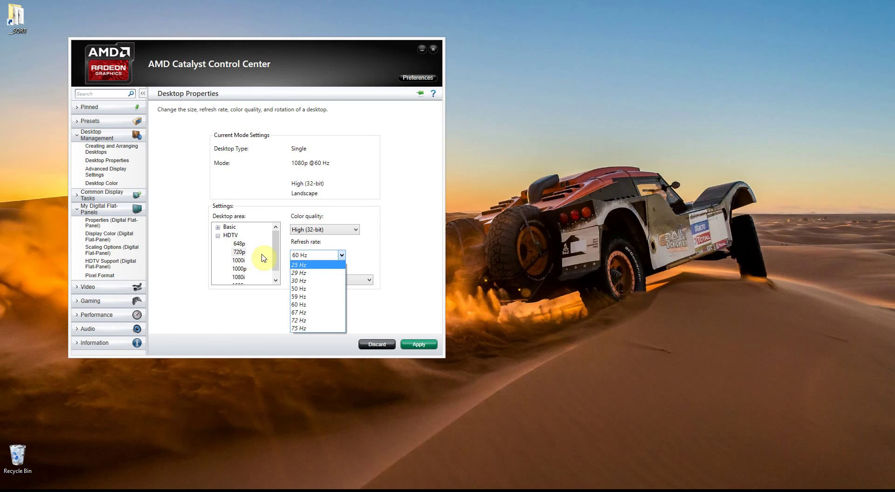
pyautogui.click(390, 253)
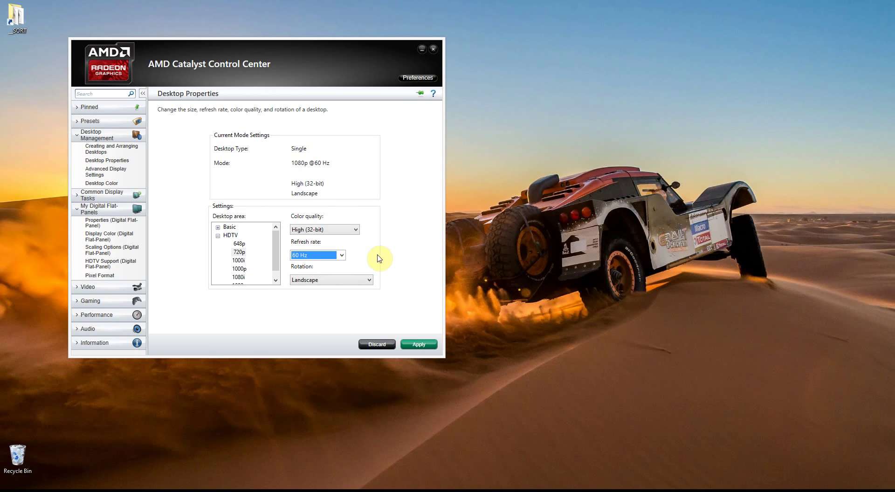
pyautogui.click(342, 256)
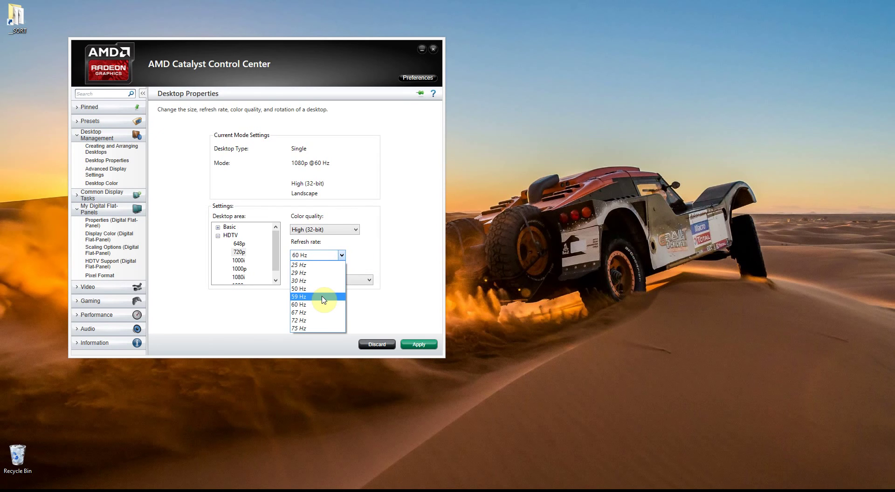
pyautogui.click(383, 259)
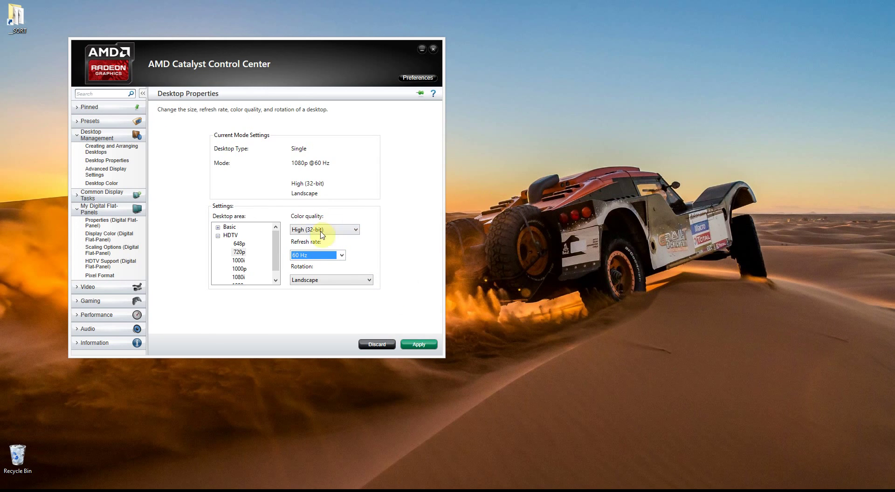
pyautogui.click(102, 238)
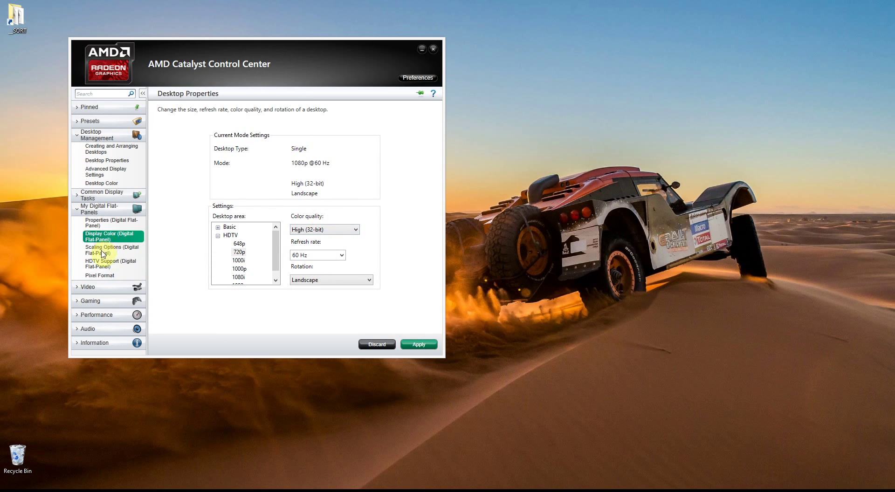
pyautogui.click(102, 252)
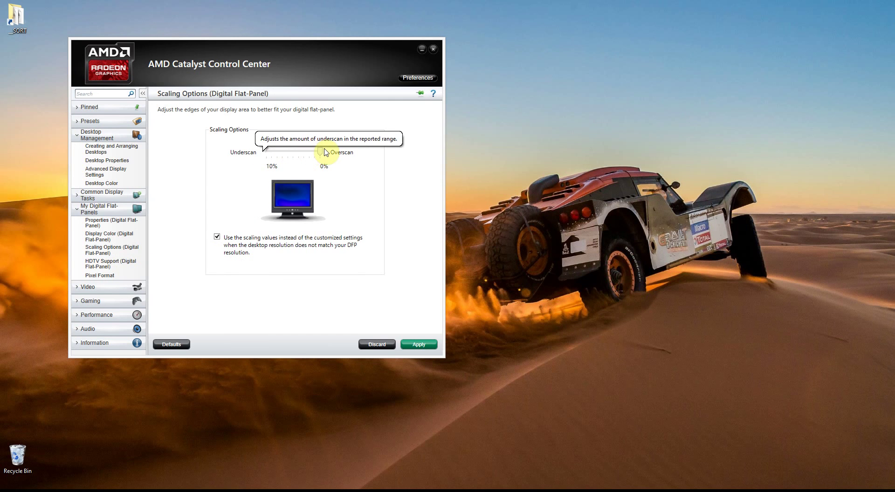
# Reselect 720p at 60 Hz in Desktop Properties and show the flat-panel Scaling Options at 0% overscan
pyautogui.click(106, 164)
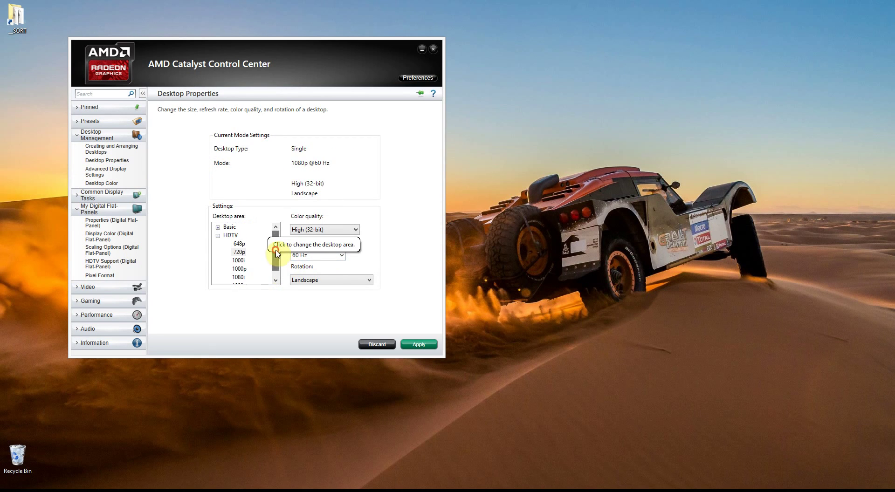
pyautogui.click(375, 254)
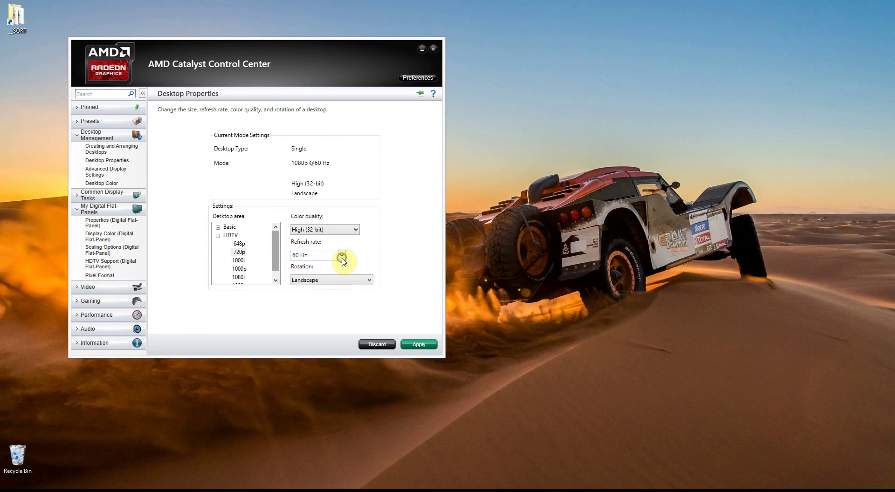
pyautogui.click(342, 256)
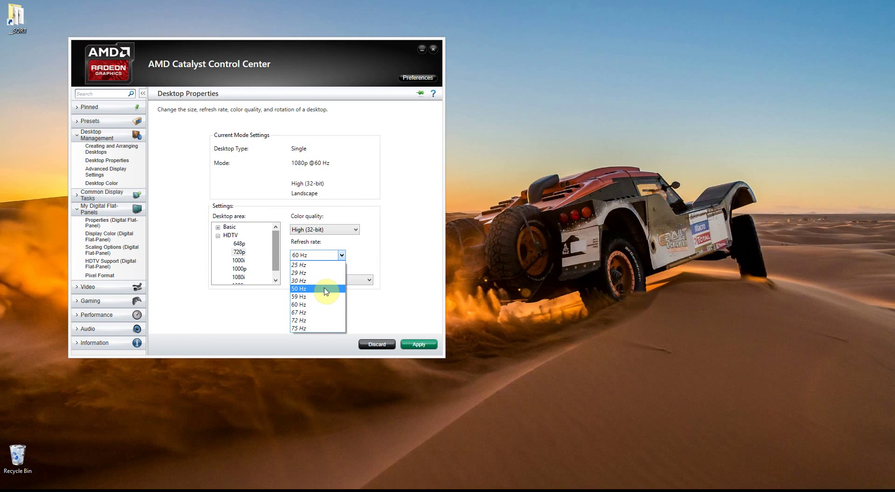
pyautogui.click(361, 254)
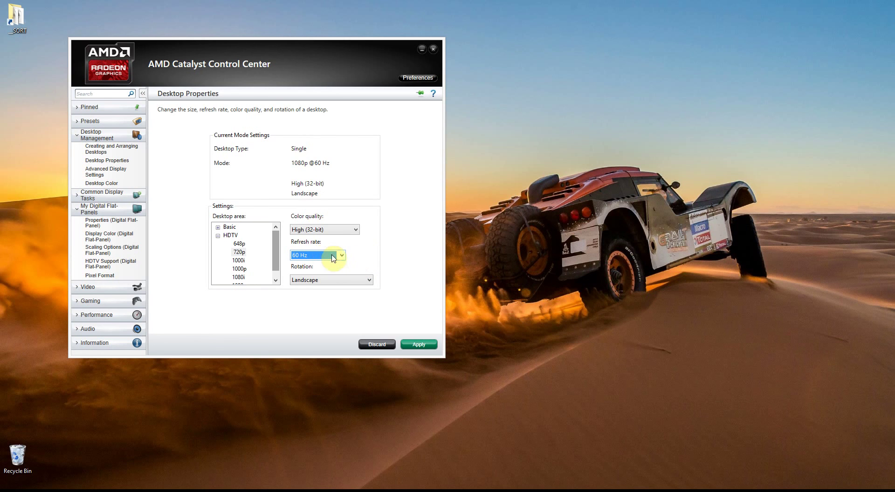
pyautogui.click(341, 185)
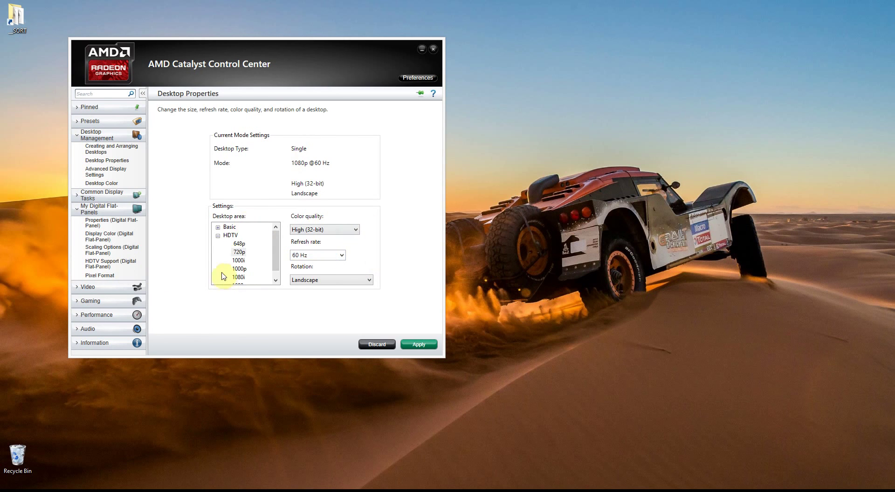
pyautogui.click(239, 252)
pyautogui.click(218, 228)
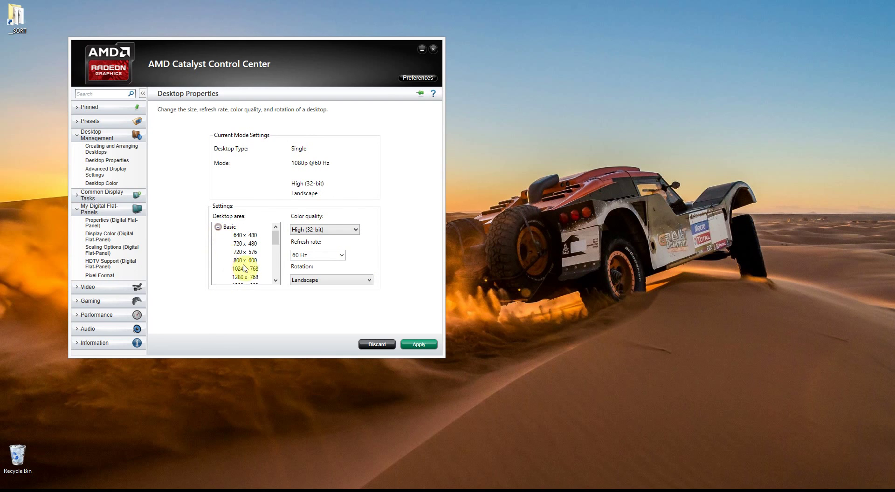
pyautogui.moveTo(275, 259)
pyautogui.mouseDown()
pyautogui.moveTo(277, 251)
pyautogui.moveTo(276, 275)
pyautogui.mouseUp()
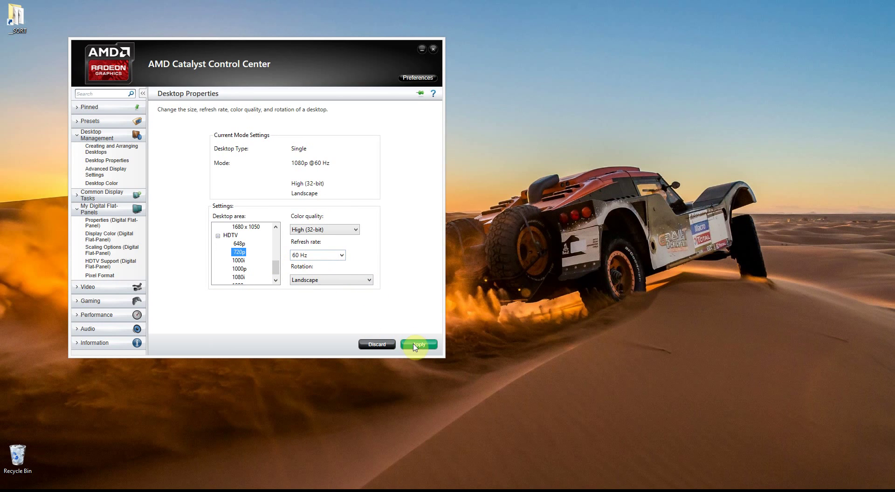
pyautogui.click(105, 250)
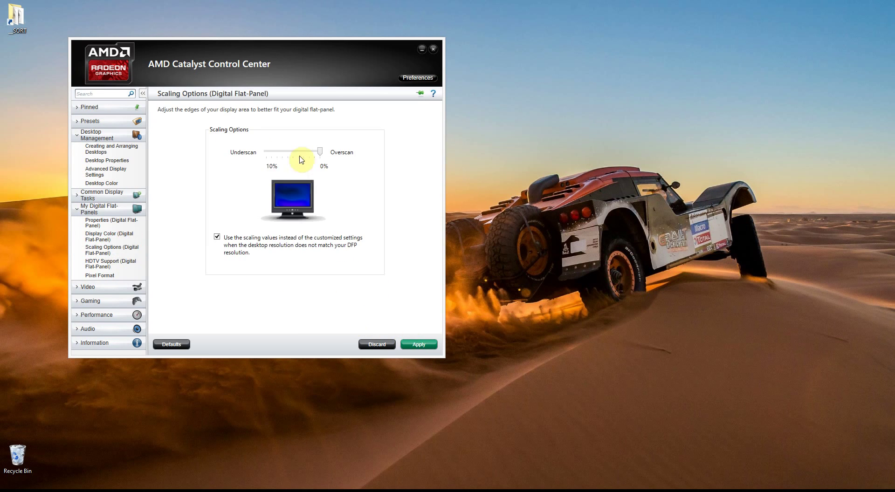